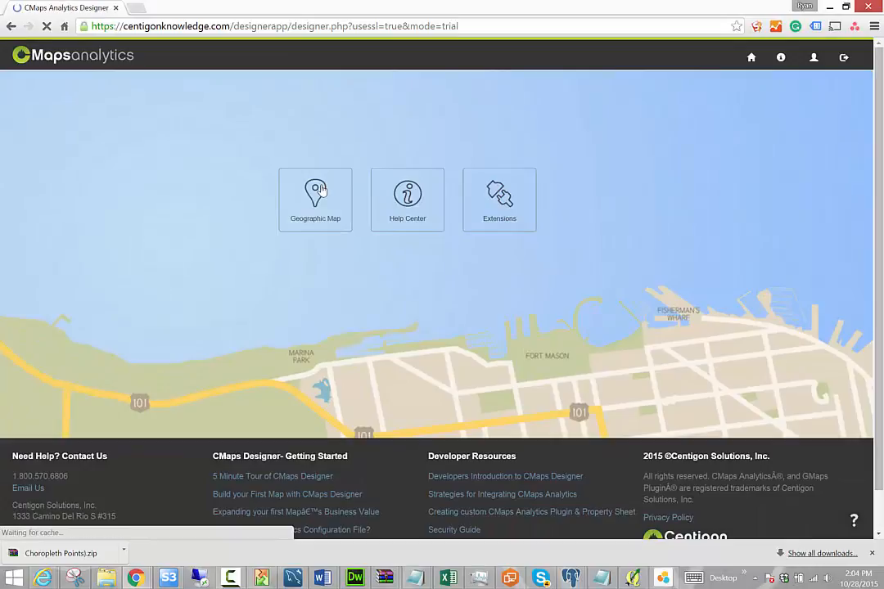
# Start a geographic map from the Choropleth Points template.
pyautogui.click(321, 190)
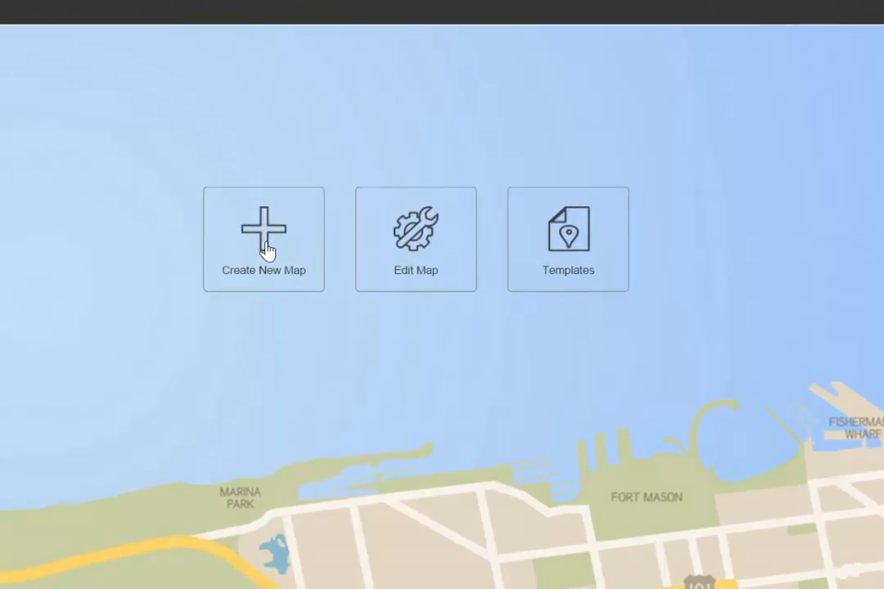
pyautogui.click(558, 263)
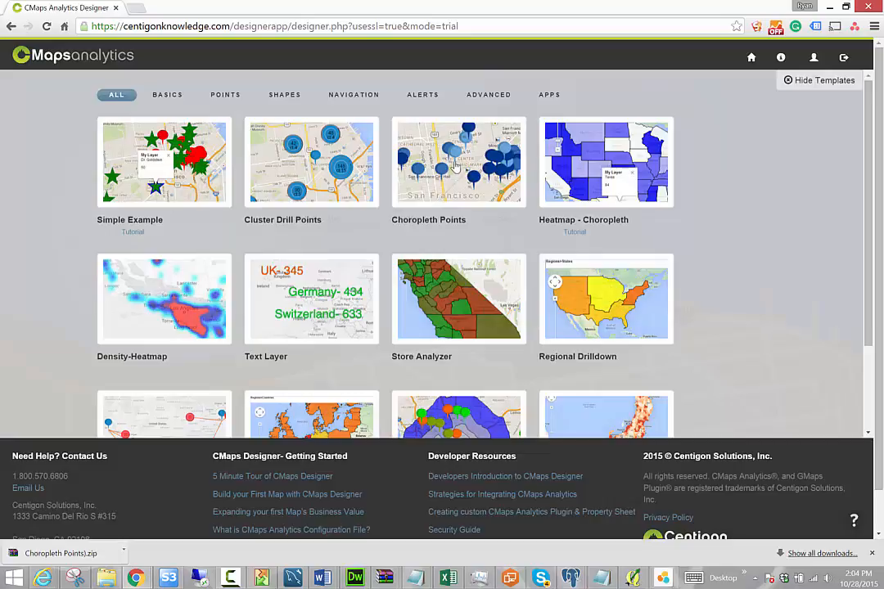
pyautogui.click(456, 166)
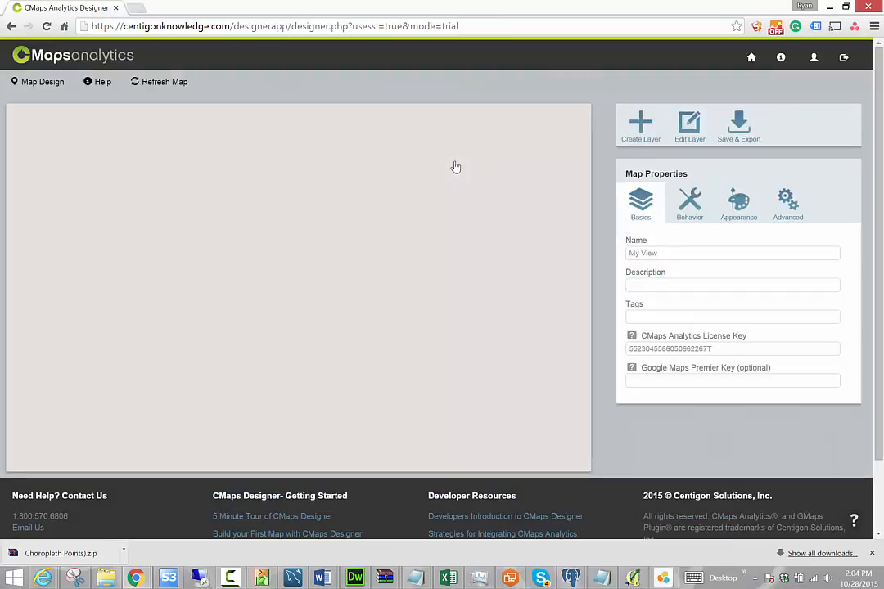
# Set the map's base layer imagery style to Cool Gray and refresh the map.
pyautogui.click(737, 203)
pyautogui.click(774, 248)
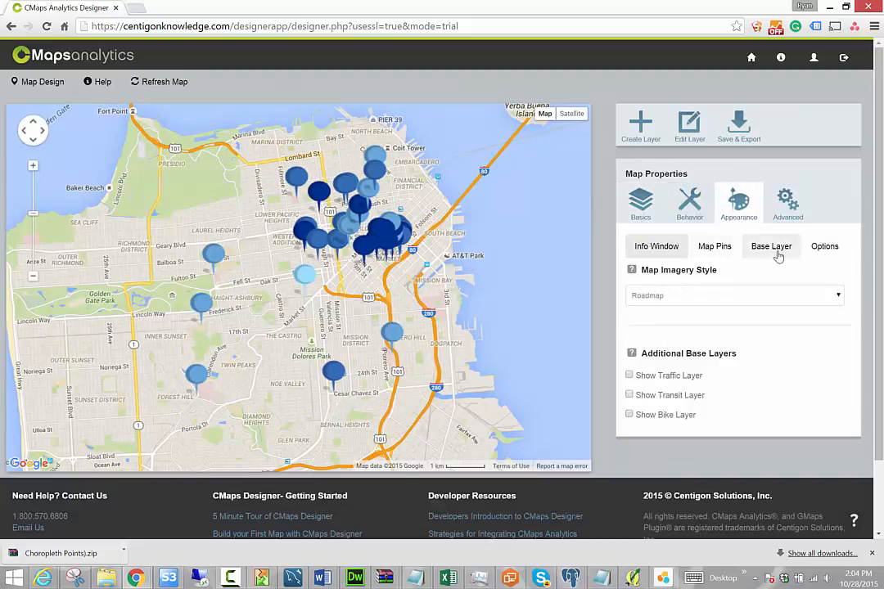
pyautogui.scroll(-1, 778, 257)
pyautogui.click(778, 257)
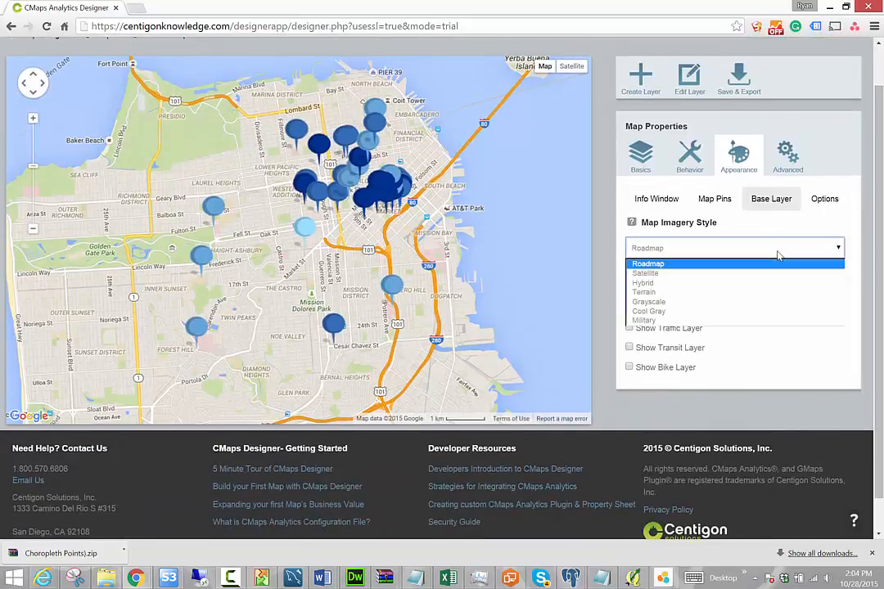
pyautogui.click(752, 308)
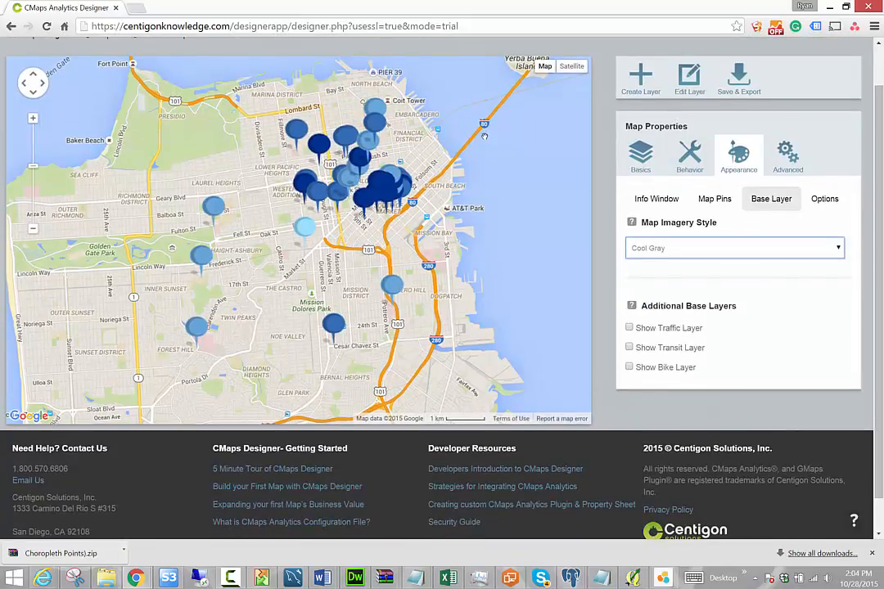
pyautogui.scroll(1, 600, 153)
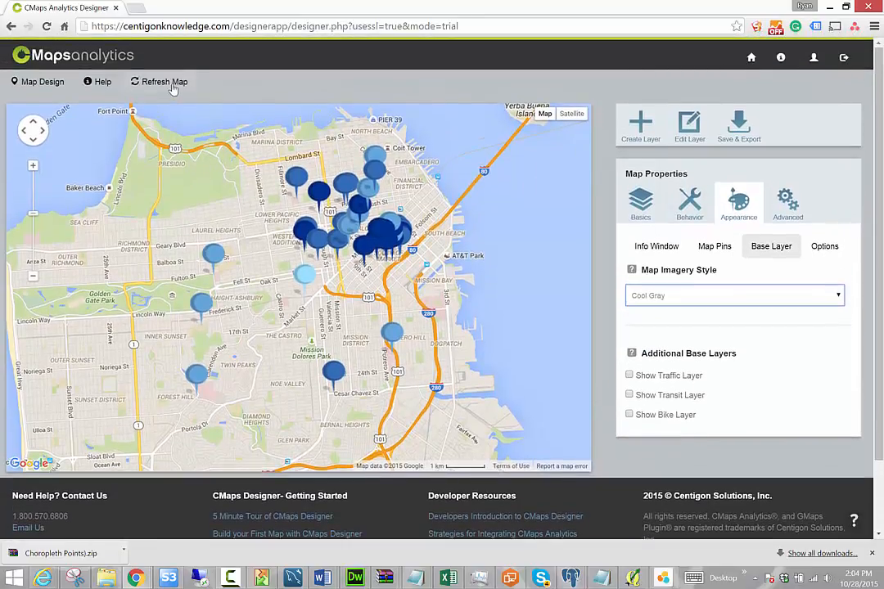
pyautogui.click(173, 87)
# Open MyLayer for editing and review its alert settings.
pyautogui.click(689, 131)
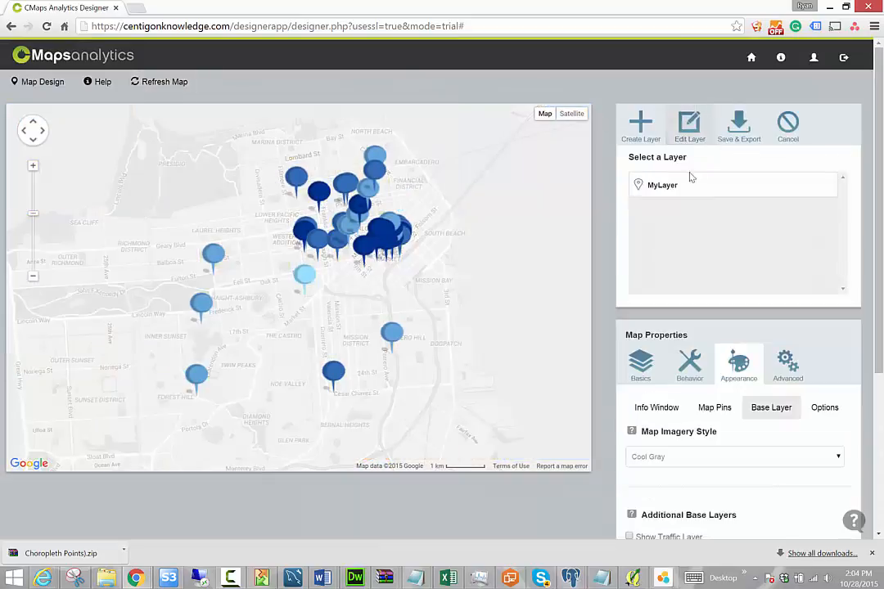
pyautogui.click(691, 187)
pyautogui.click(737, 193)
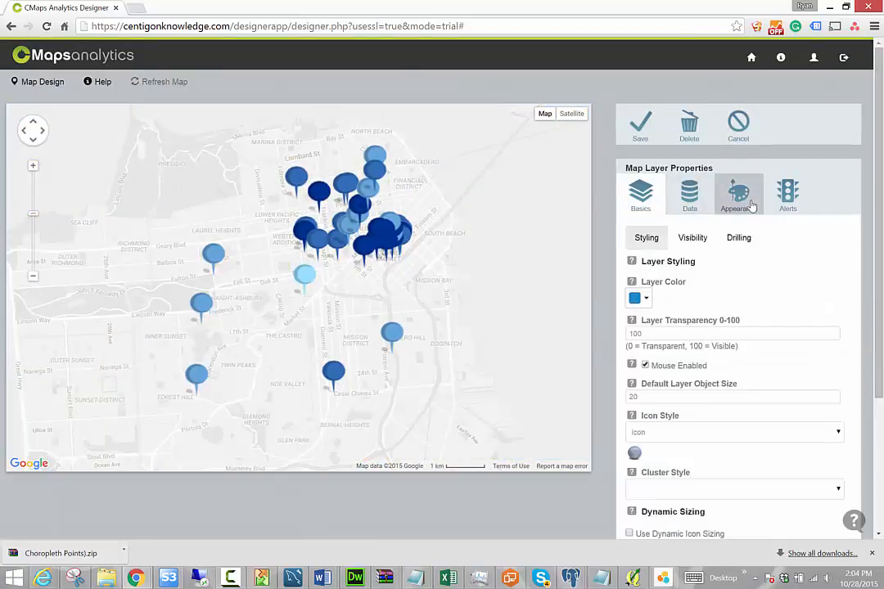
pyautogui.click(787, 195)
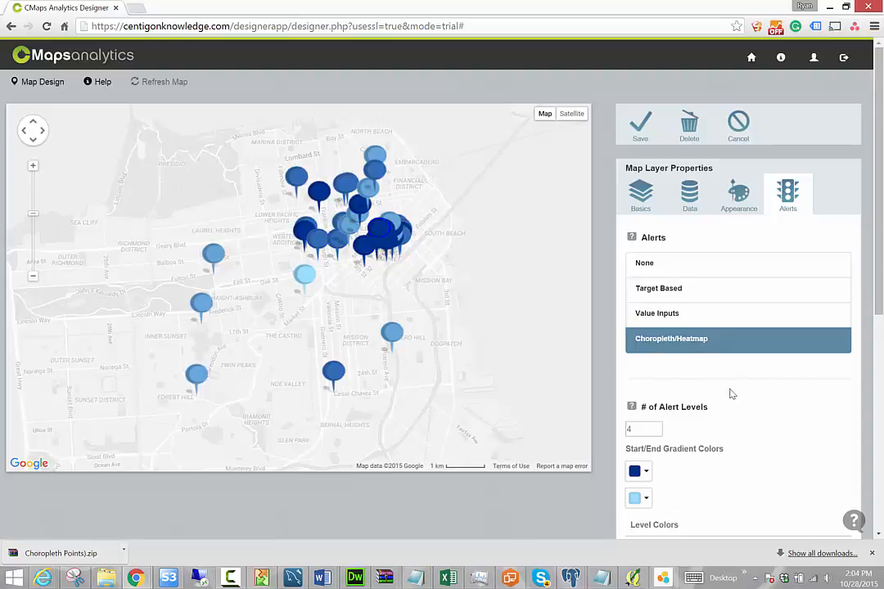
# Examine MyLayer's data source and its pasted TSV rows, then save the layer.
pyautogui.click(694, 208)
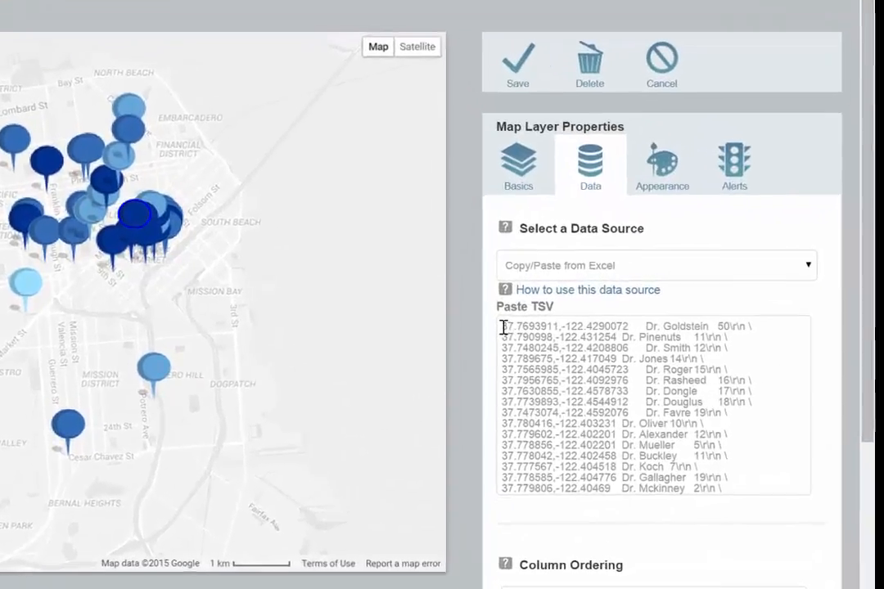
pyautogui.click(643, 305)
pyautogui.moveTo(650, 363); pyautogui.dragTo(721, 483)
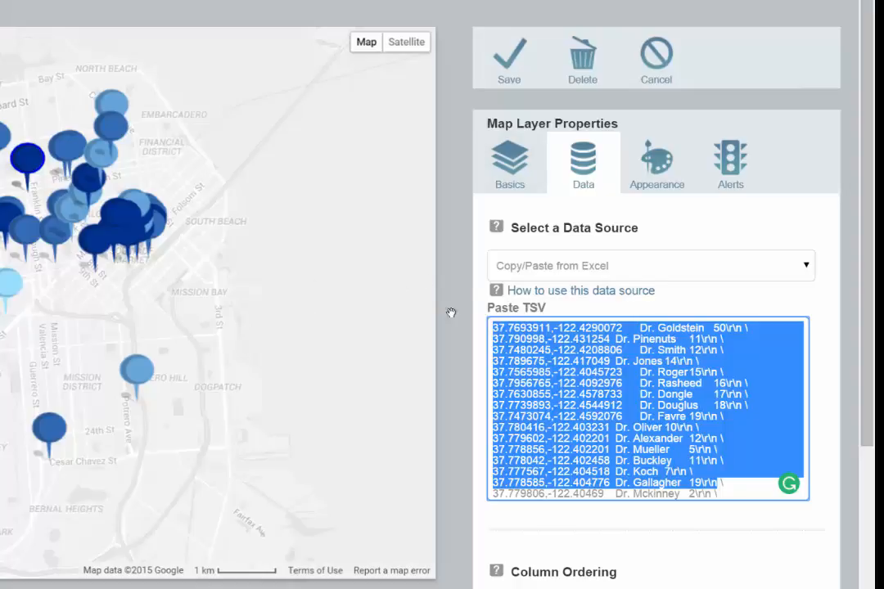
pyautogui.click(509, 77)
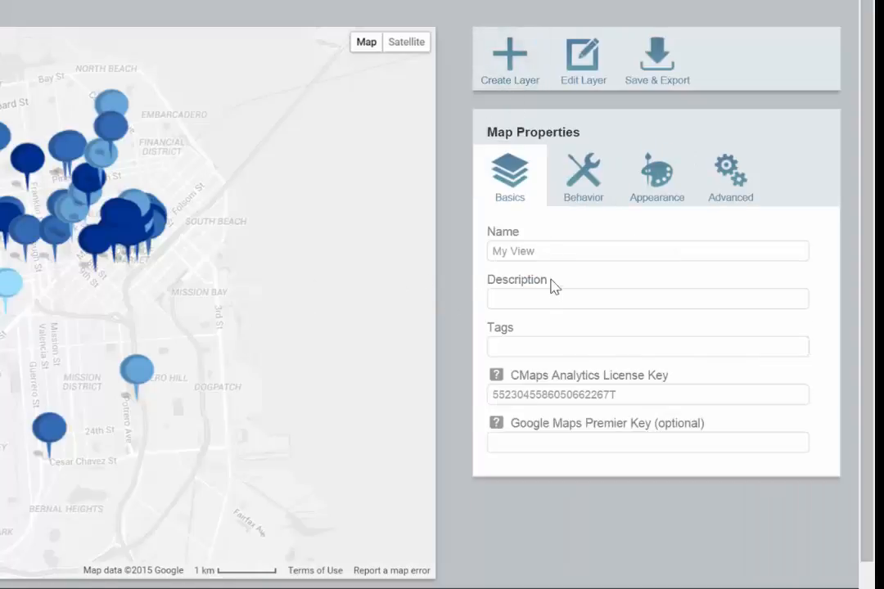
# Rename the map as "Choropleth Points" in its basic properties.
pyautogui.moveTo(570, 250); pyautogui.dragTo(457, 237)
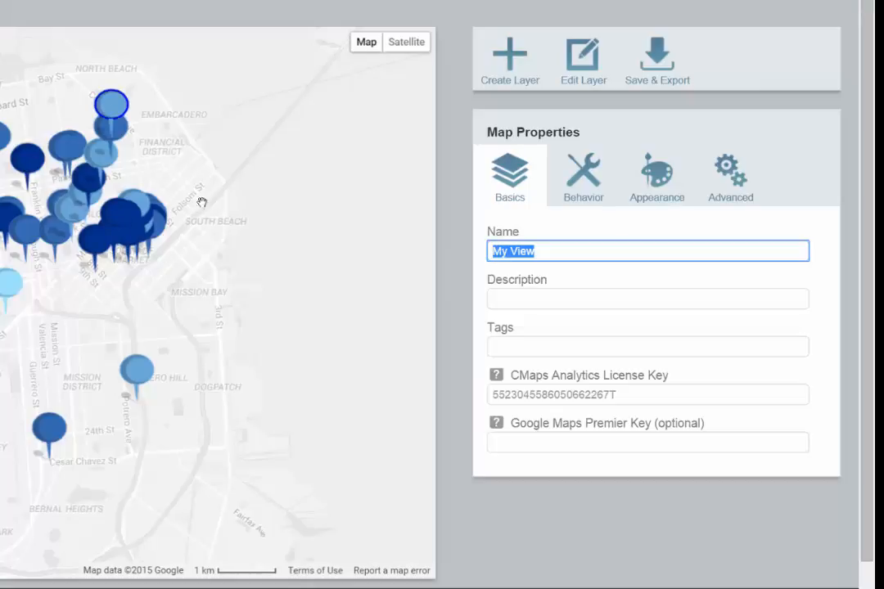
pyautogui.click(572, 255)
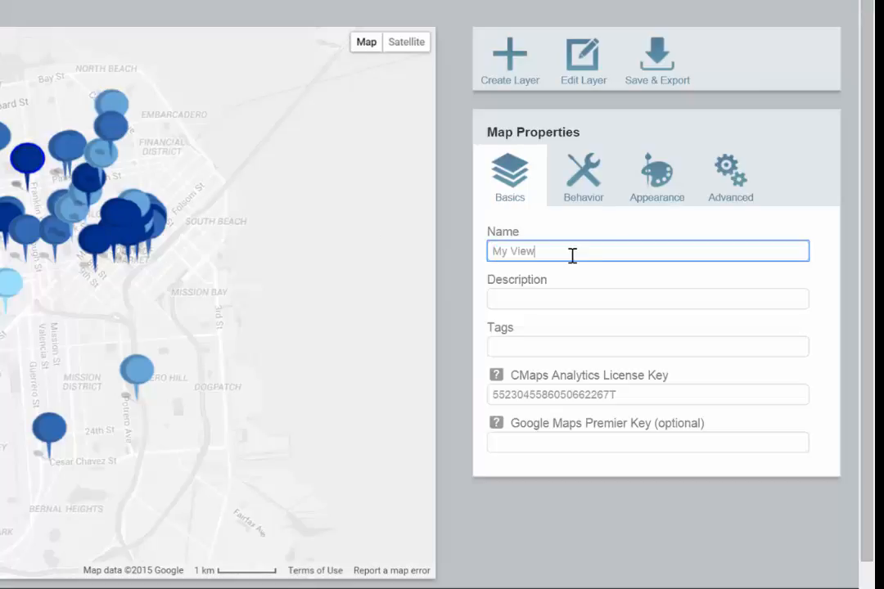
pyautogui.moveTo(558, 257); pyautogui.dragTo(379, 257)
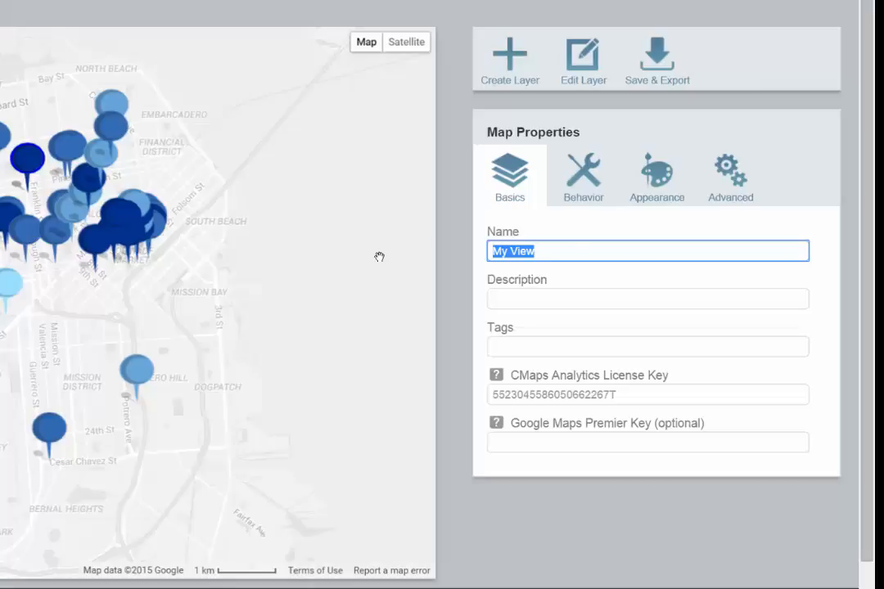
pyautogui.write('Choropleth Points')
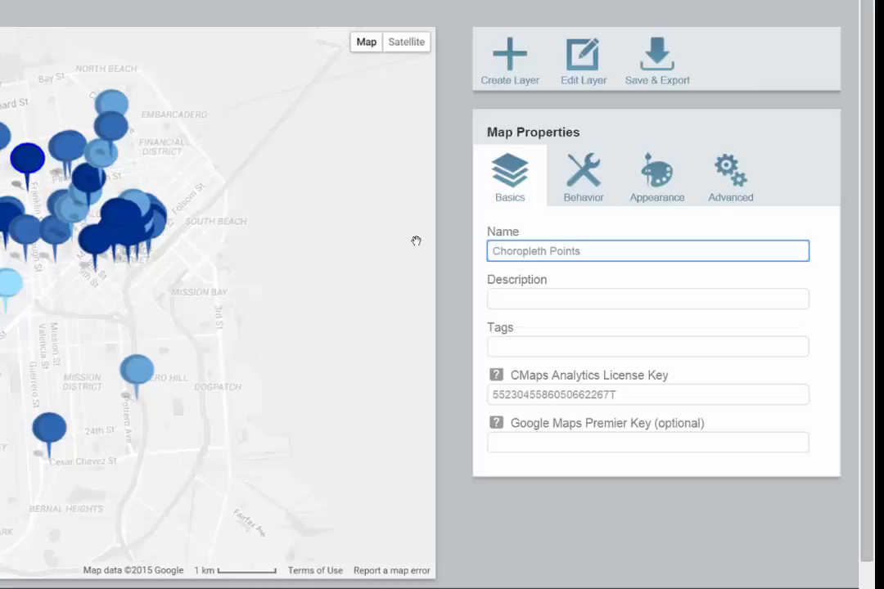
# Export the map as a Lumira extension, save it to the Desktop as Choropleth Points (3).zip, and keep the flagged download.
pyautogui.click(678, 66)
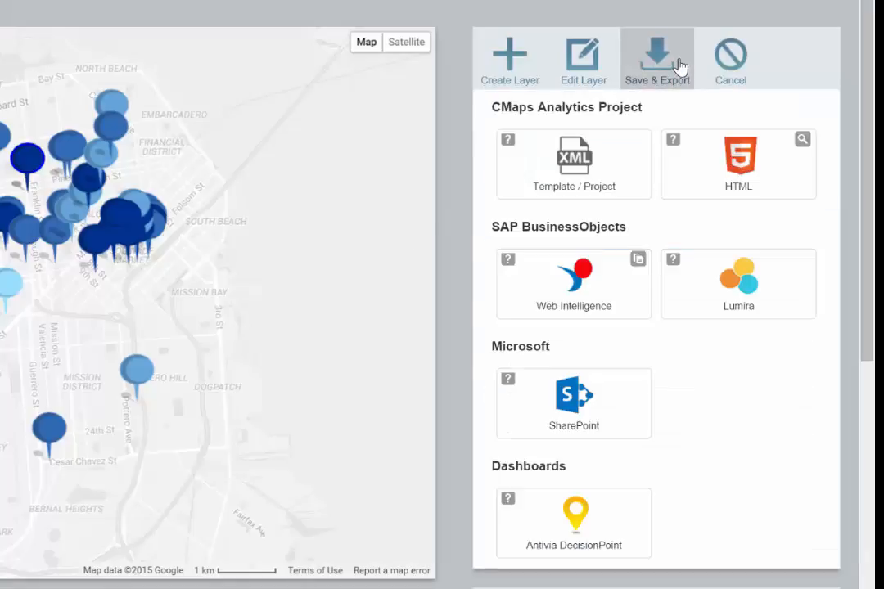
pyautogui.click(738, 287)
pyautogui.click(277, 99)
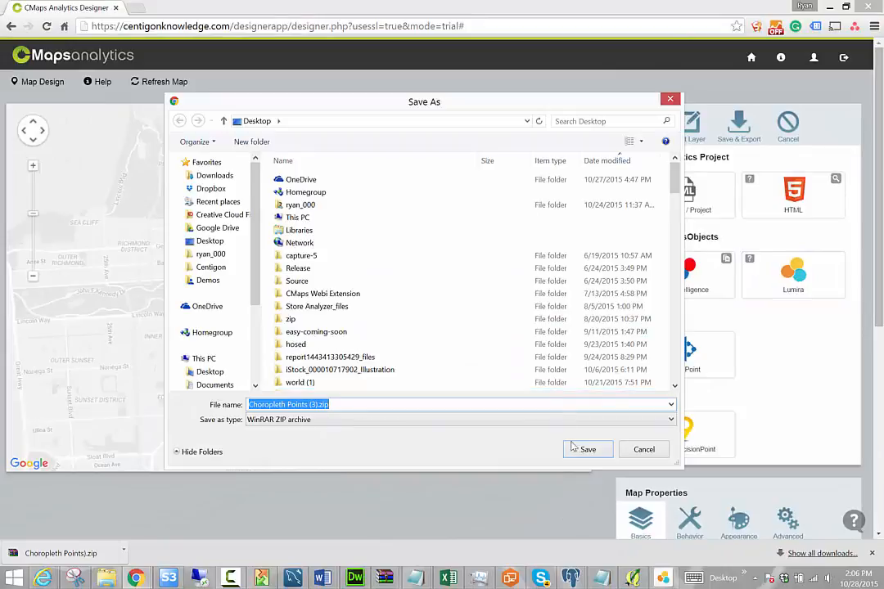
pyautogui.click(585, 449)
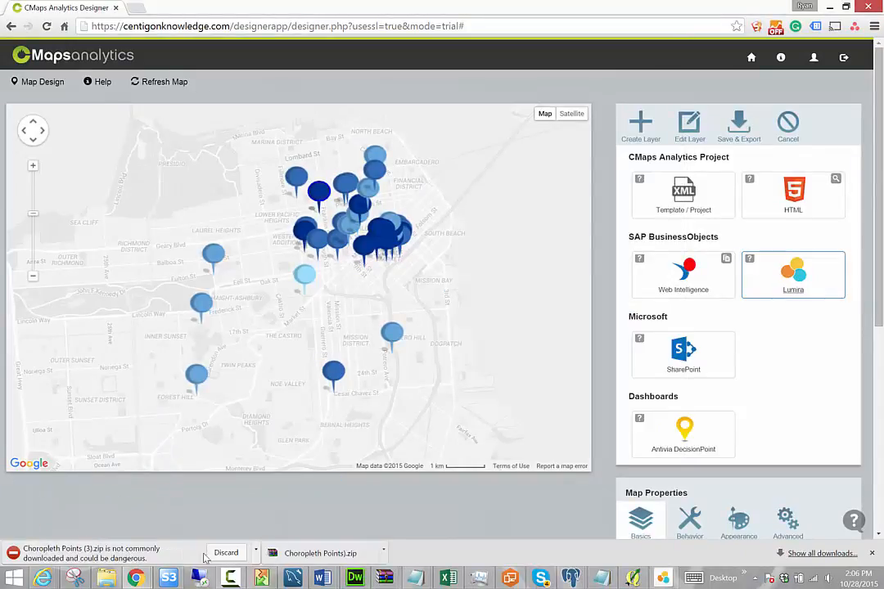
pyautogui.click(255, 553)
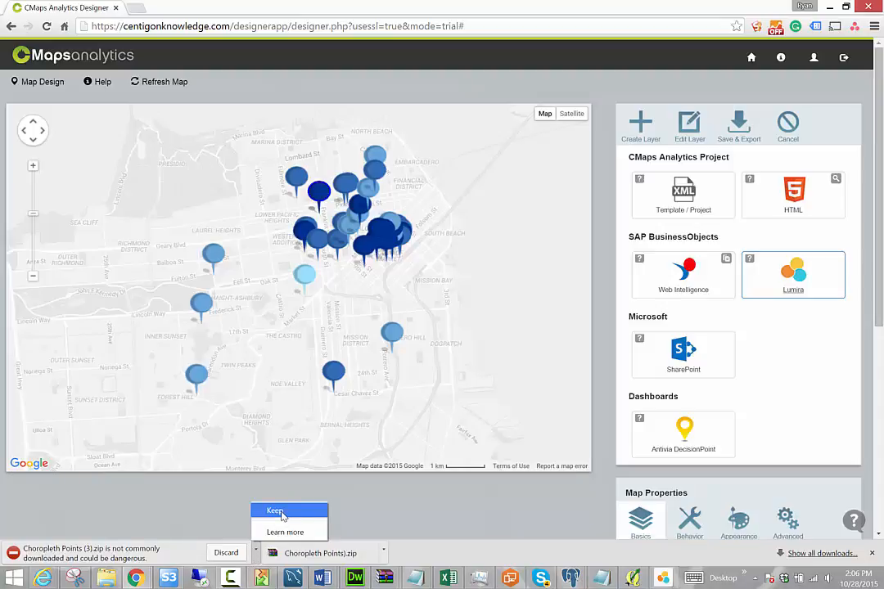
pyautogui.click(275, 511)
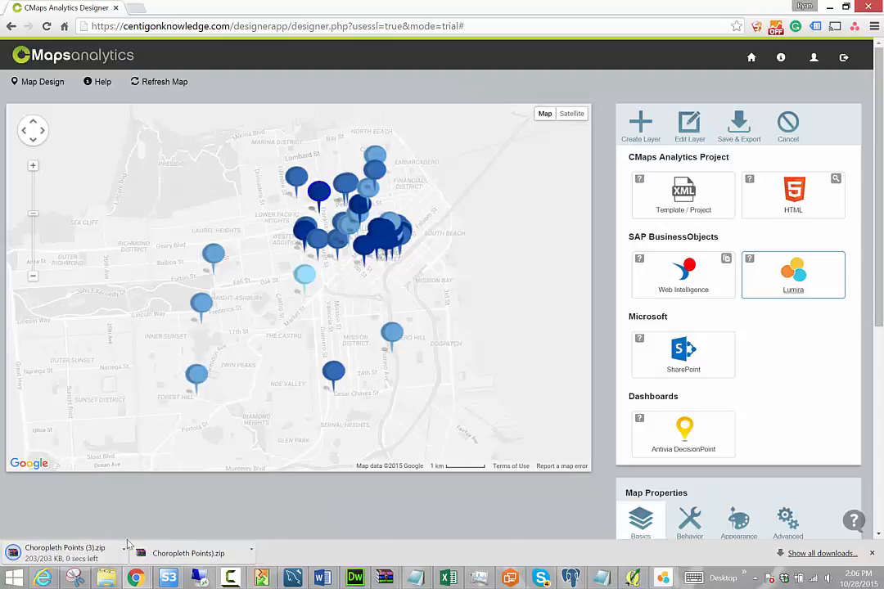
# Open the downloaded Choropleth Points (3).zip and examine its guide links and the nested extension archive.
pyautogui.click(122, 553)
pyautogui.click(155, 515)
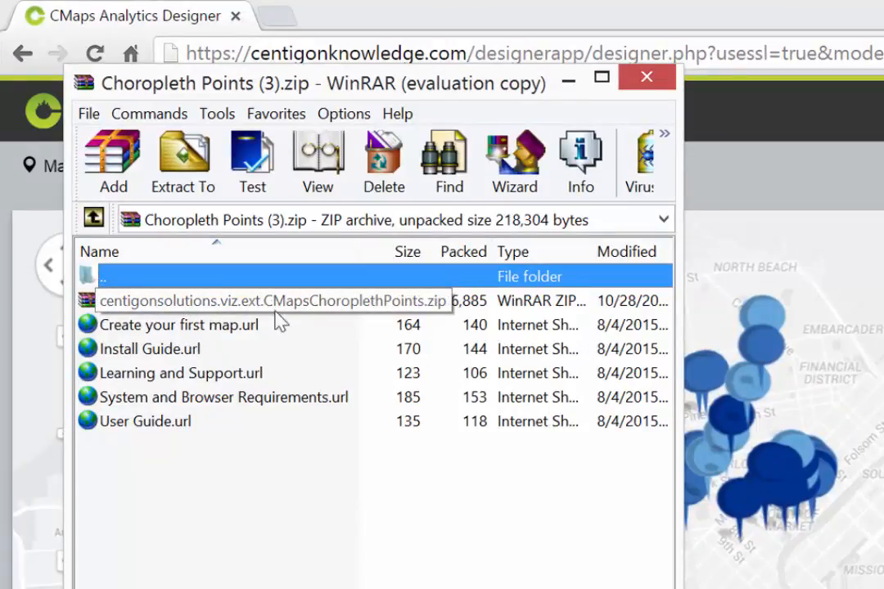
pyautogui.click(204, 327)
pyautogui.click(156, 352)
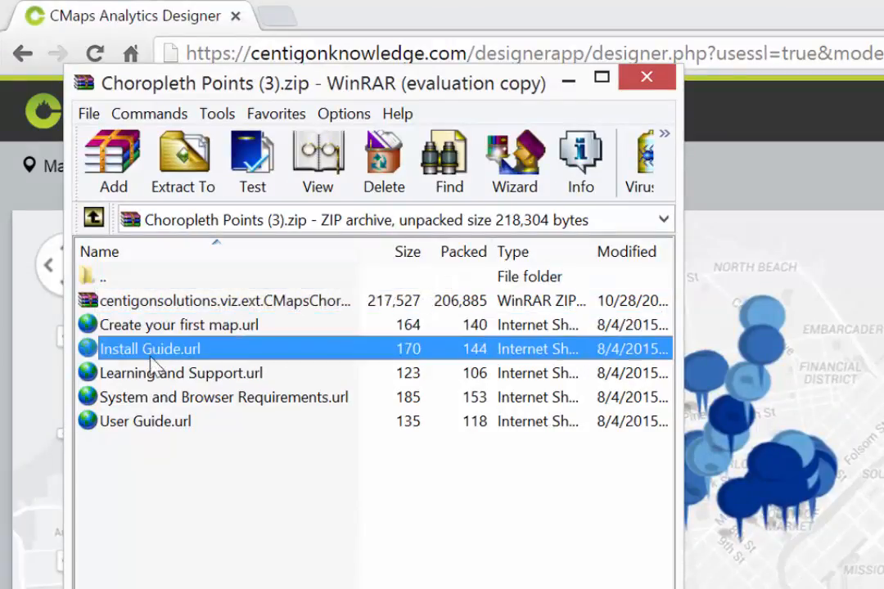
pyautogui.click(150, 372)
pyautogui.click(143, 400)
pyautogui.click(136, 423)
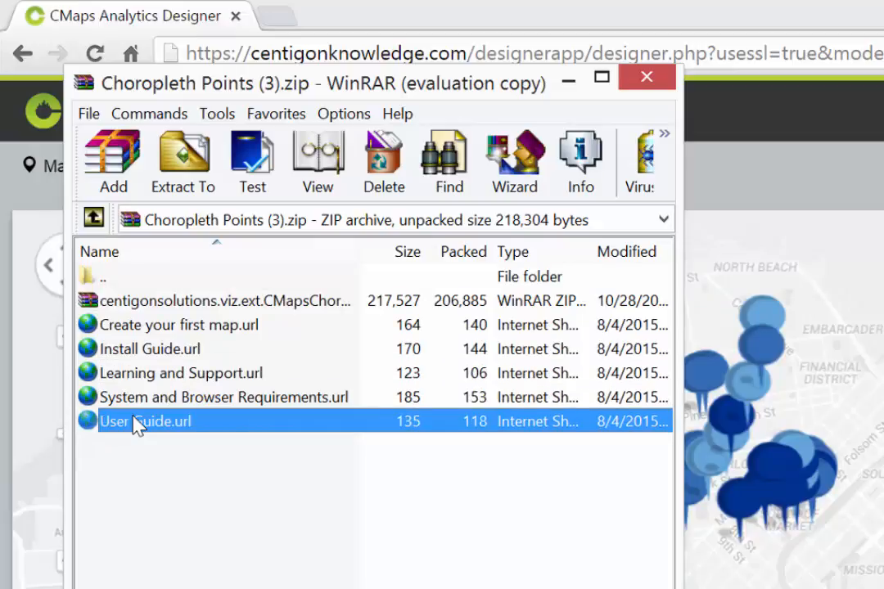
pyautogui.click(119, 349)
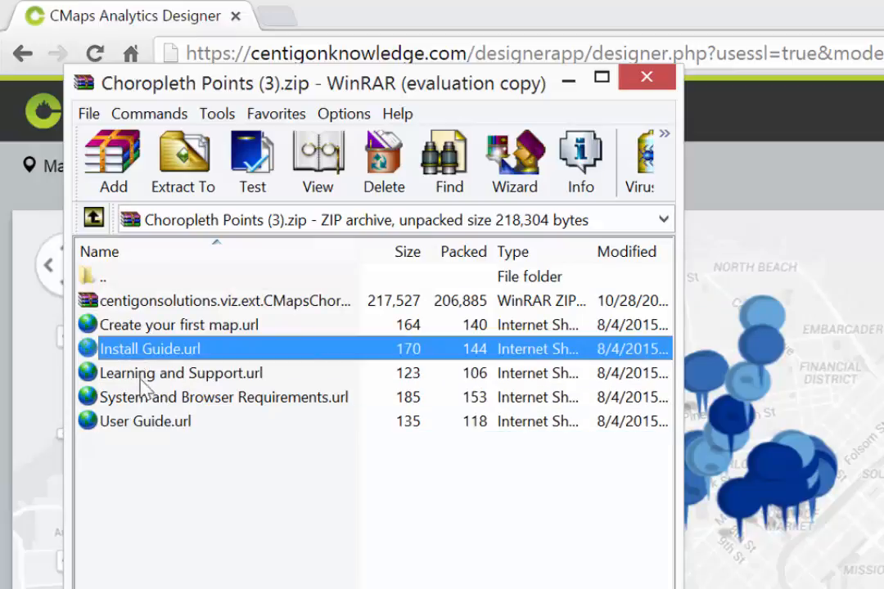
pyautogui.click(147, 422)
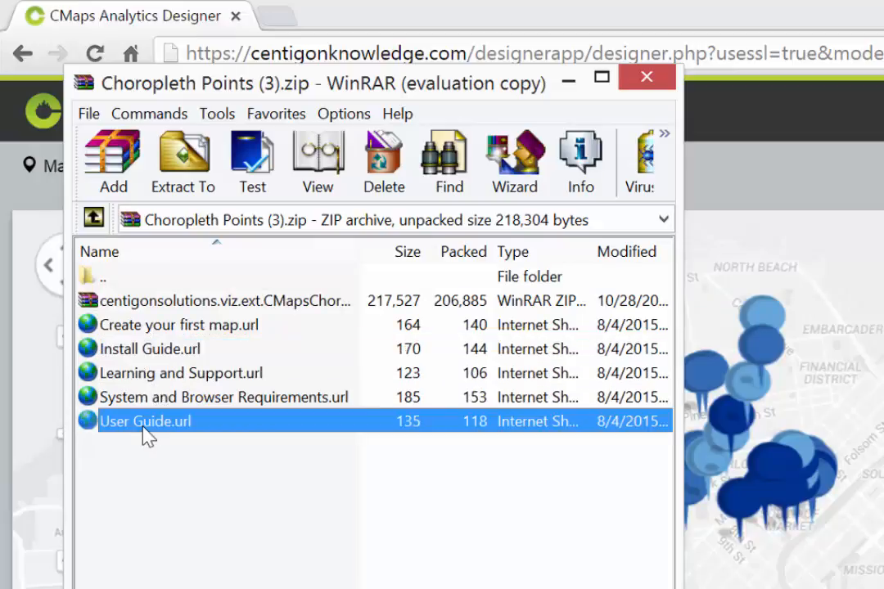
pyautogui.click(151, 374)
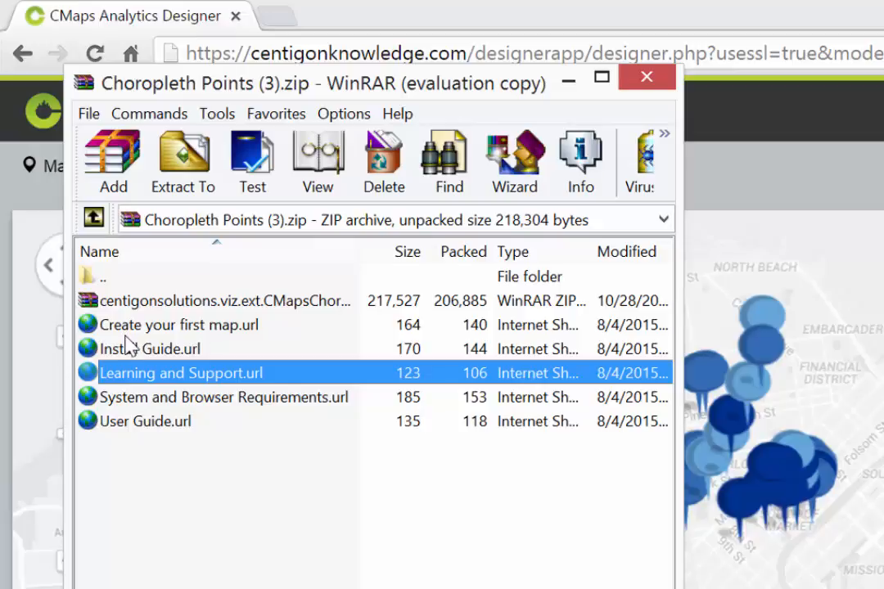
pyautogui.click(207, 310)
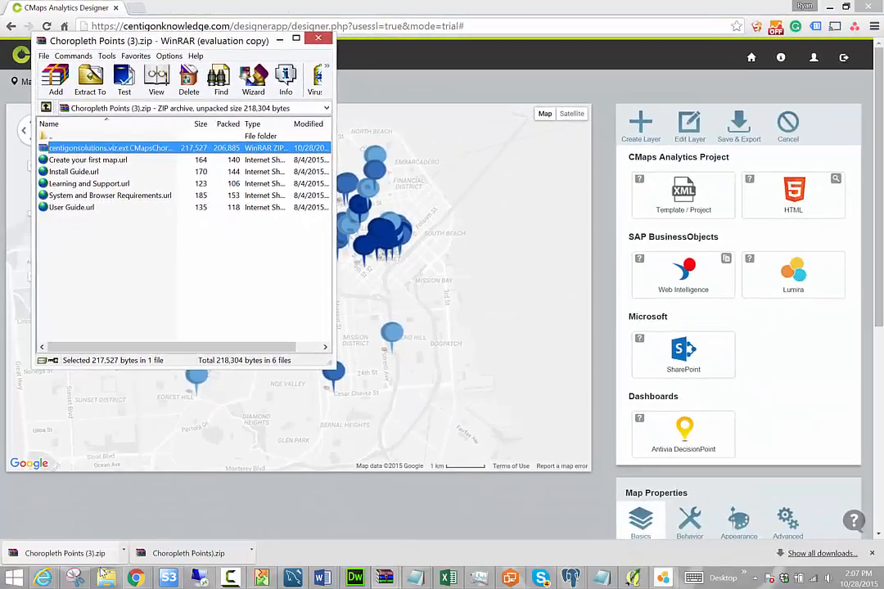
# Switch to SAP Lumira and open the Extension Manager.
pyautogui.click(104, 576)
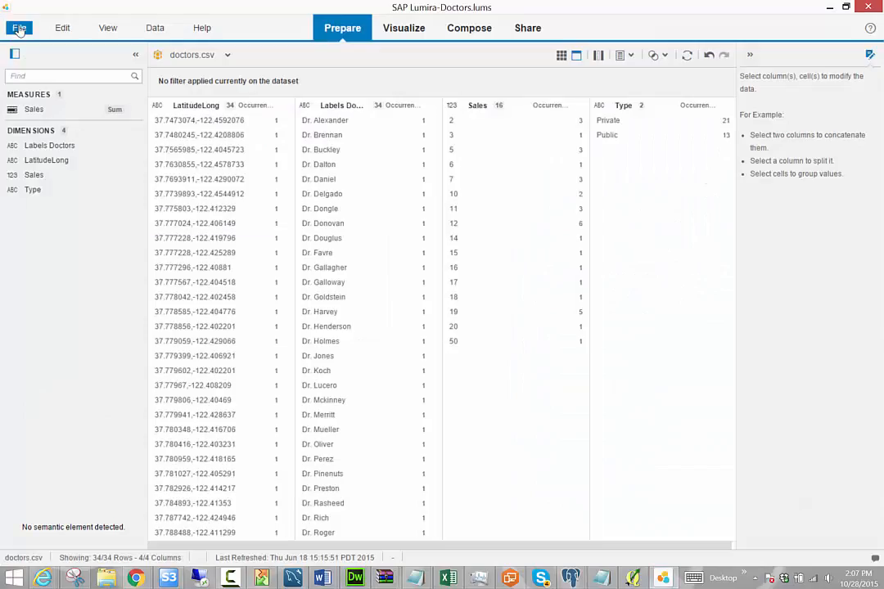
pyautogui.click(14, 25)
pyautogui.click(13, 24)
pyautogui.click(14, 24)
pyautogui.click(44, 149)
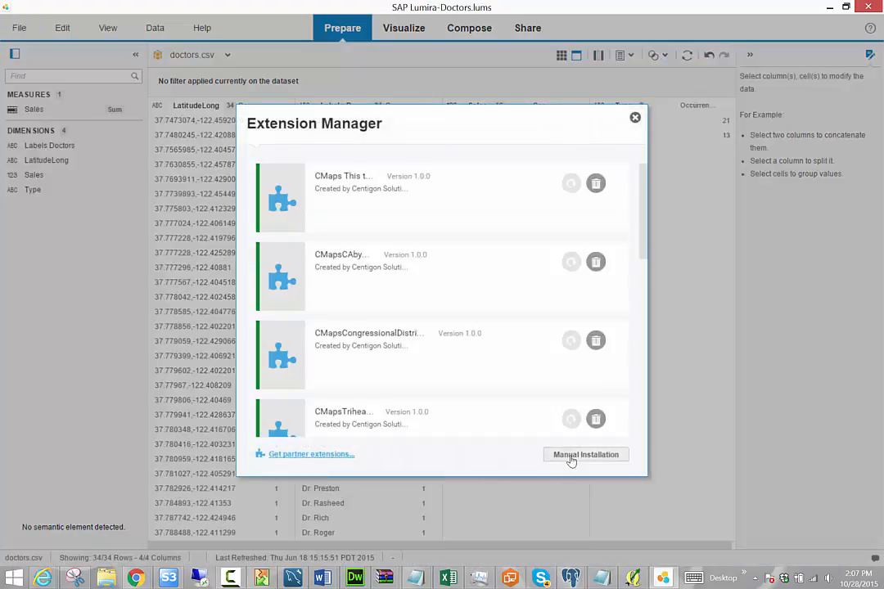
# Manually install the extension centigonsolutions.viz.ext.CMapsChoroplethPoints.zip from the Desktop and close the Extension Manager.
pyautogui.click(571, 455)
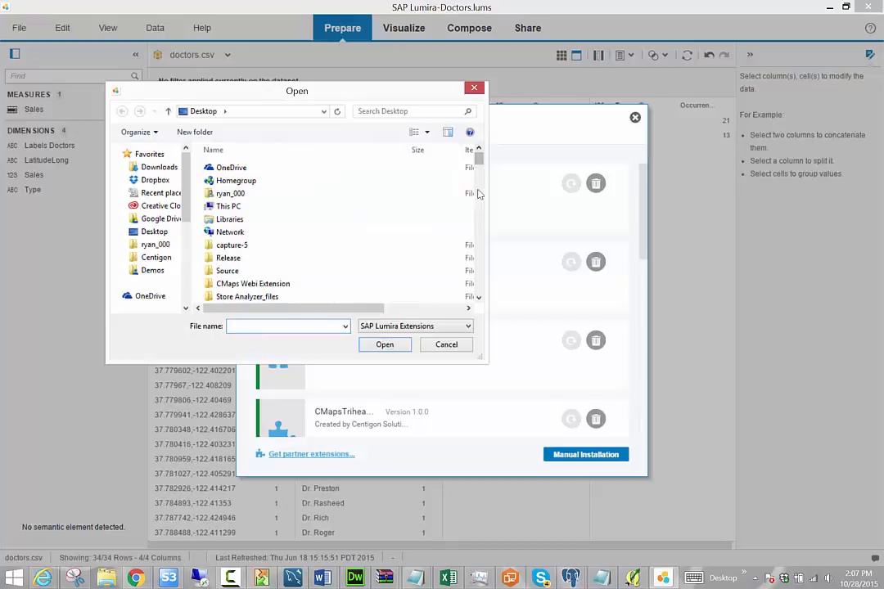
pyautogui.moveTo(480, 162); pyautogui.dragTo(486, 301)
pyautogui.click(304, 296)
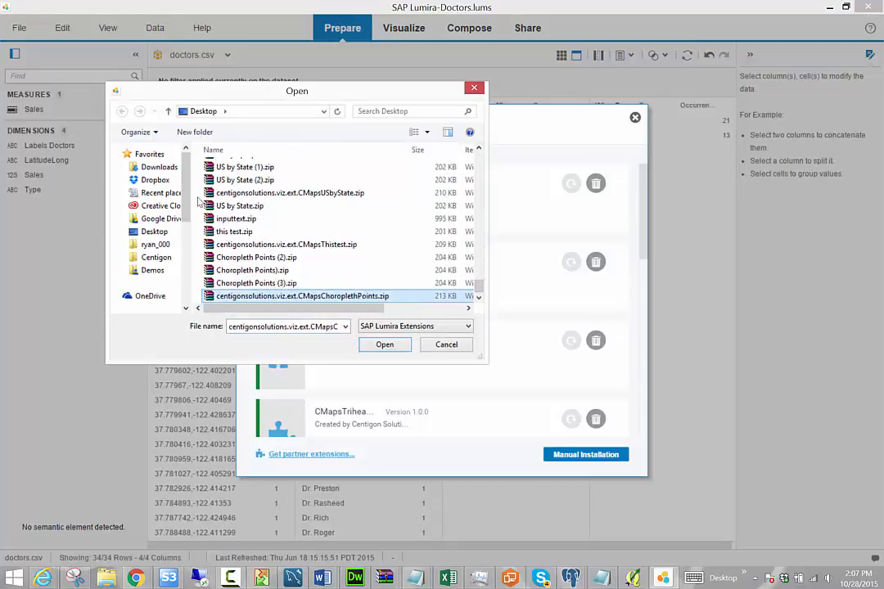
pyautogui.press('Return')
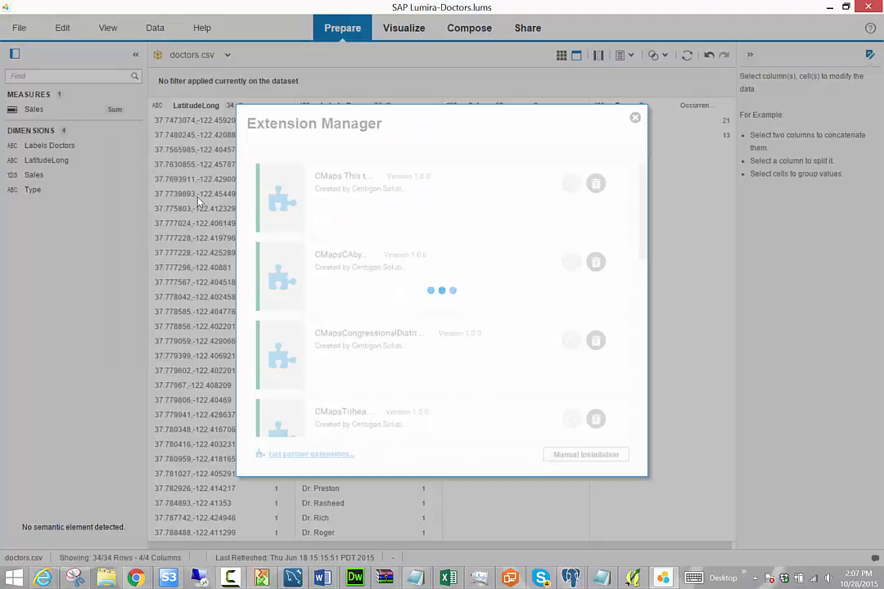
pyautogui.click(634, 121)
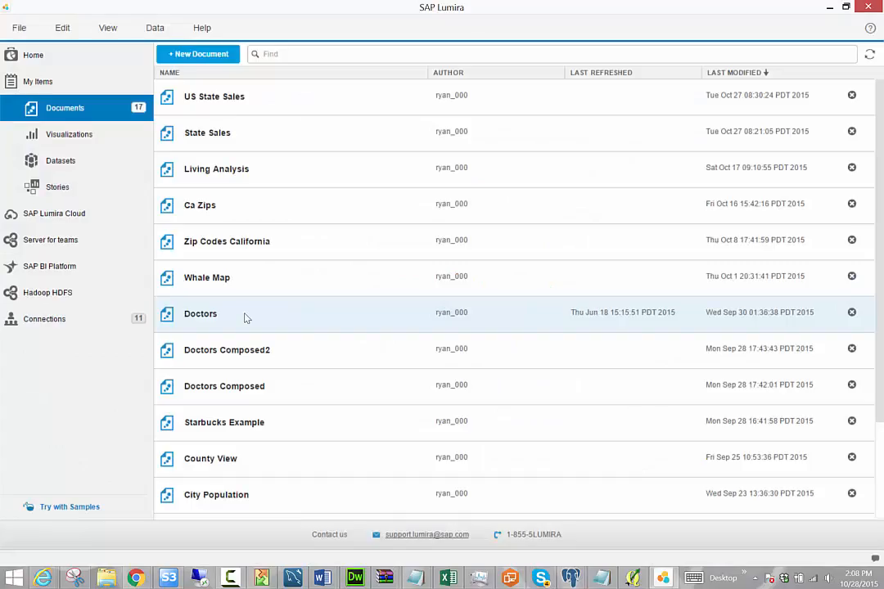
# Open the Doctors document and switch its new visualization to the custom choropleth points map extension.
pyautogui.click(244, 314)
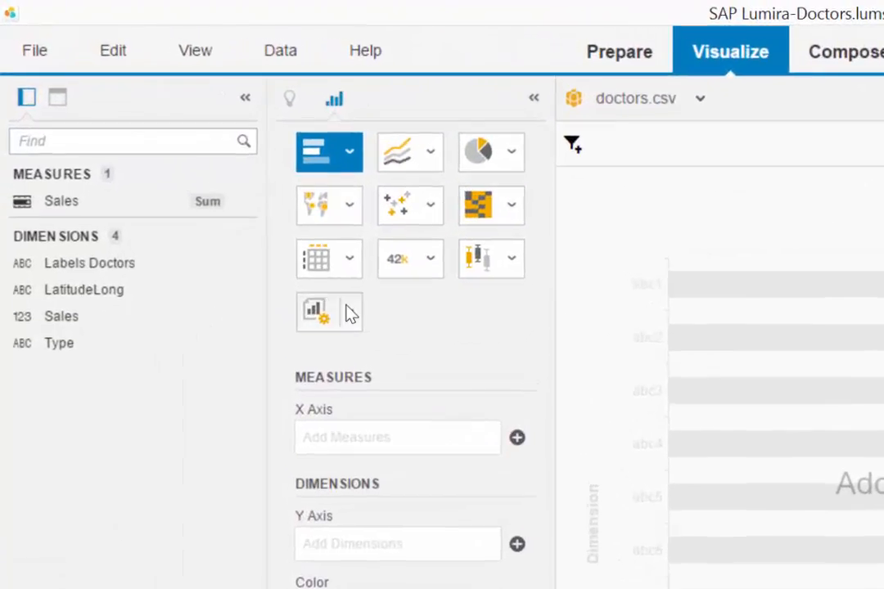
pyautogui.click(192, 172)
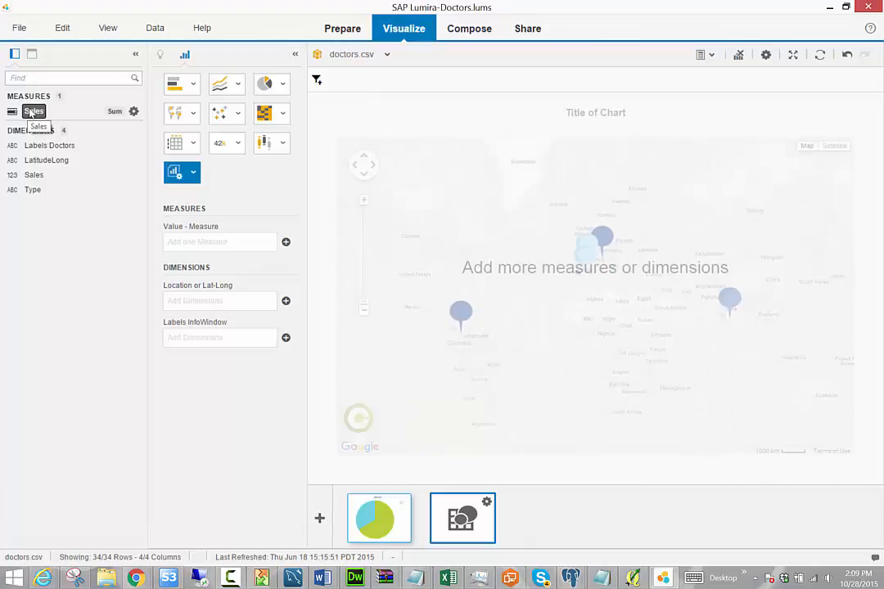
# Assign Sales to Value - Measure, LatitudeLong to Location or Lat-Long, and Labels Doctors to Labels InfoWindow.
pyautogui.moveTo(31, 112); pyautogui.dragTo(205, 243)
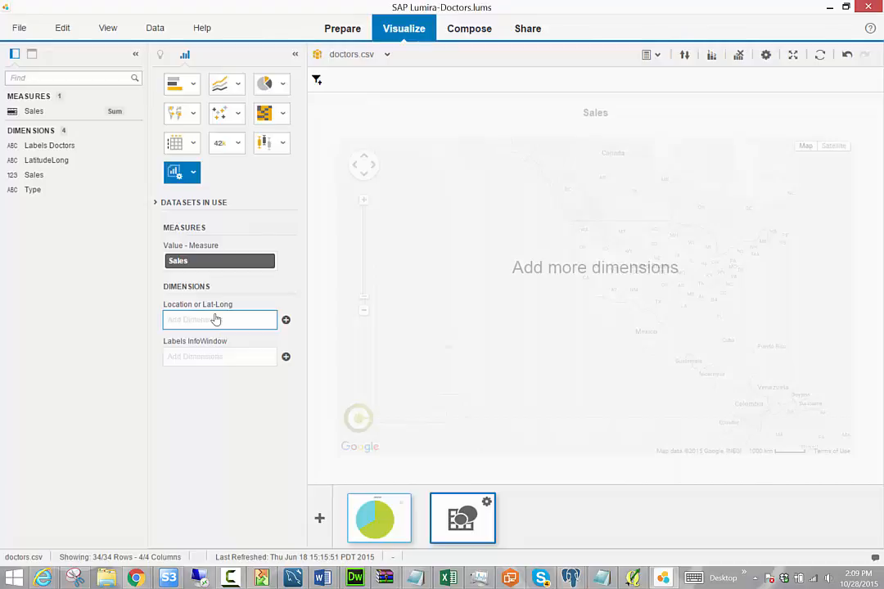
pyautogui.click(49, 161)
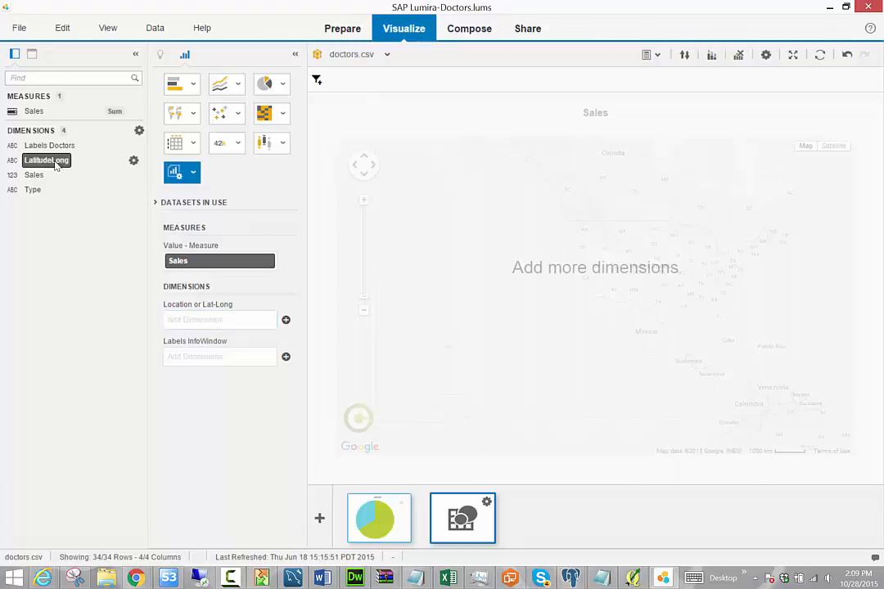
pyautogui.moveTo(47, 161); pyautogui.dragTo(222, 321)
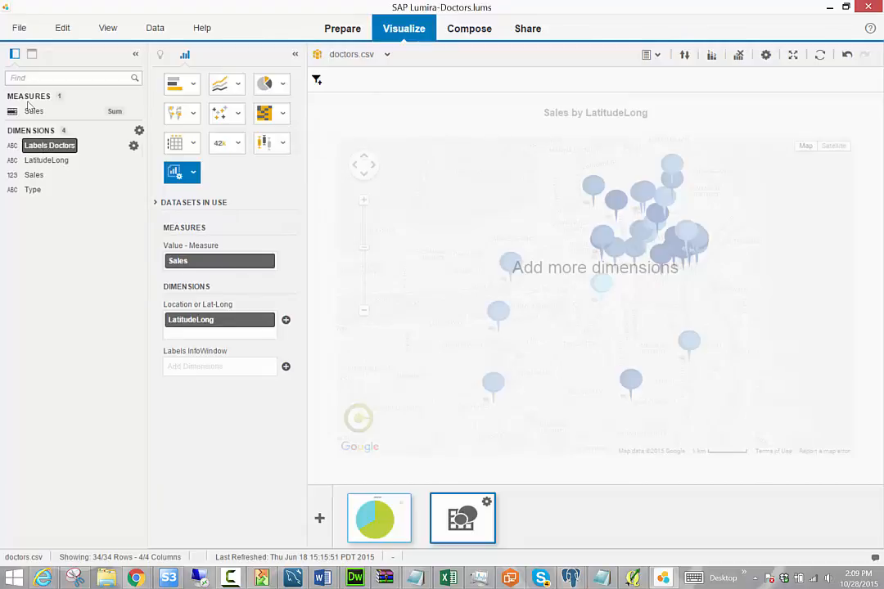
pyautogui.moveTo(47, 145); pyautogui.dragTo(207, 374)
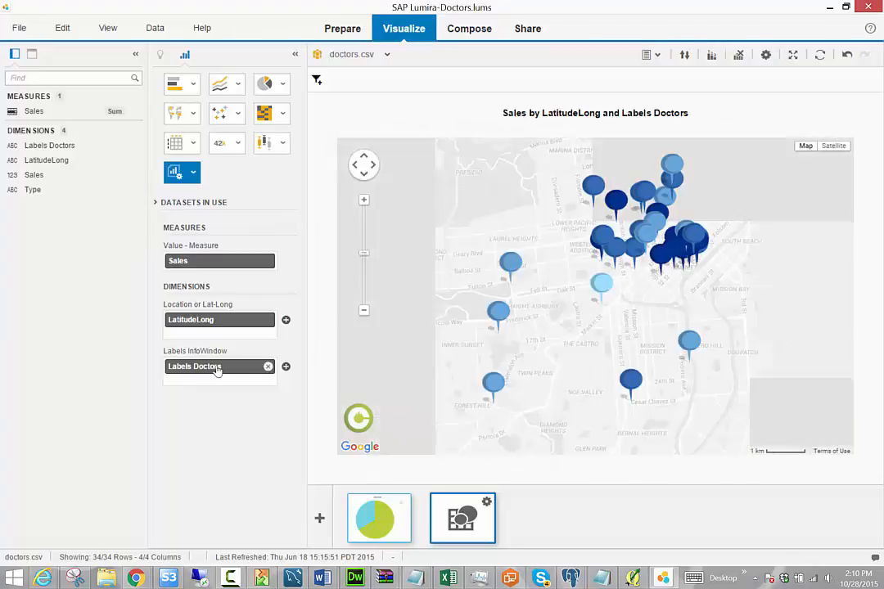
# Examine the info windows of several map points for their doctor labels and sales values.
pyautogui.click(601, 282)
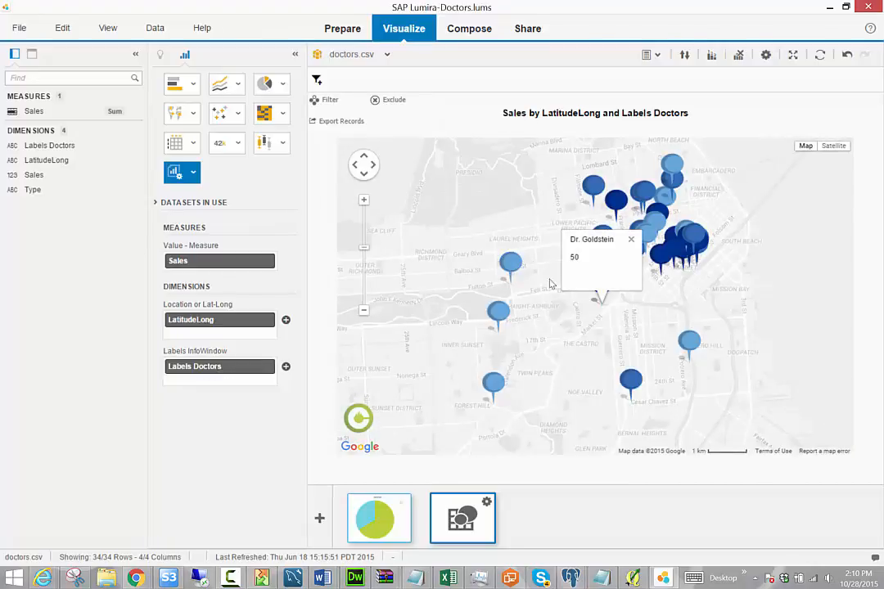
pyautogui.click(510, 263)
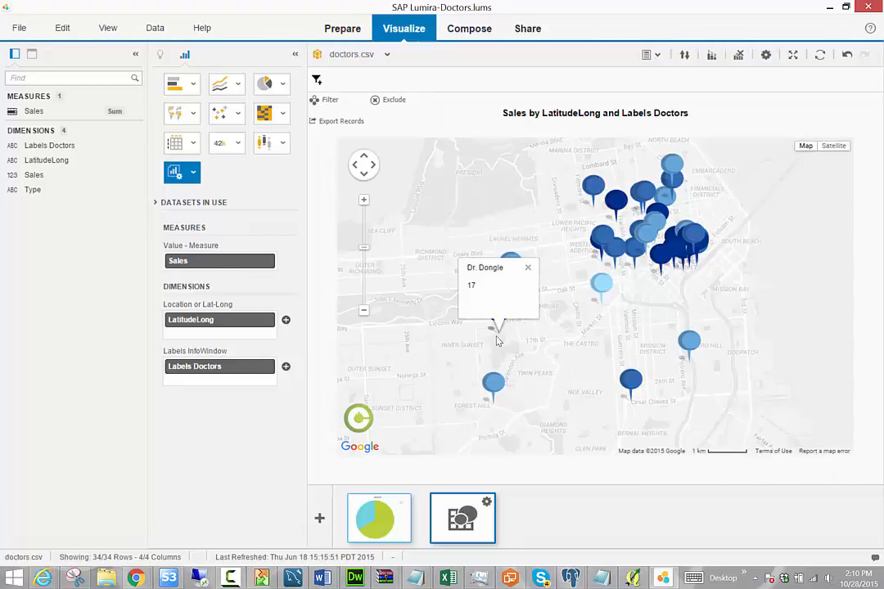
pyautogui.click(493, 379)
pyautogui.click(630, 378)
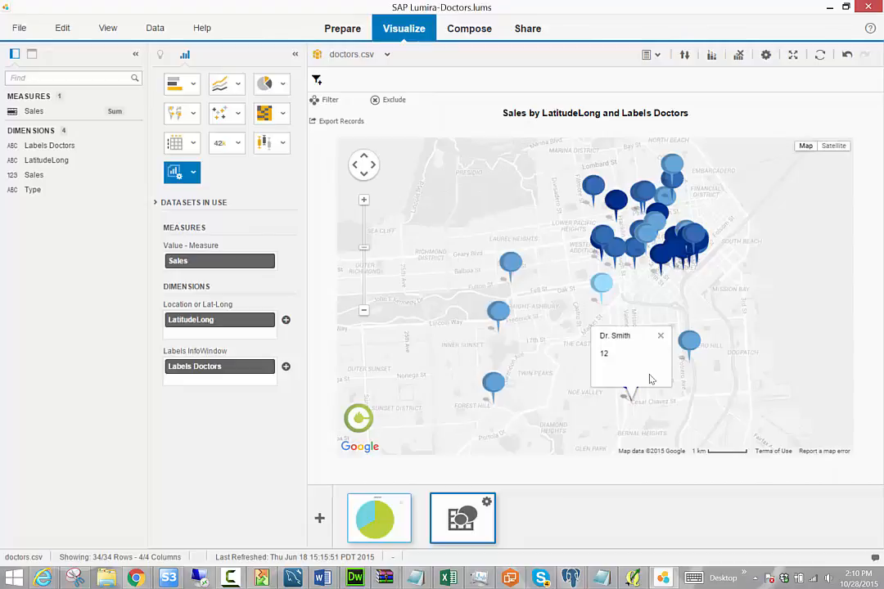
pyautogui.click(689, 338)
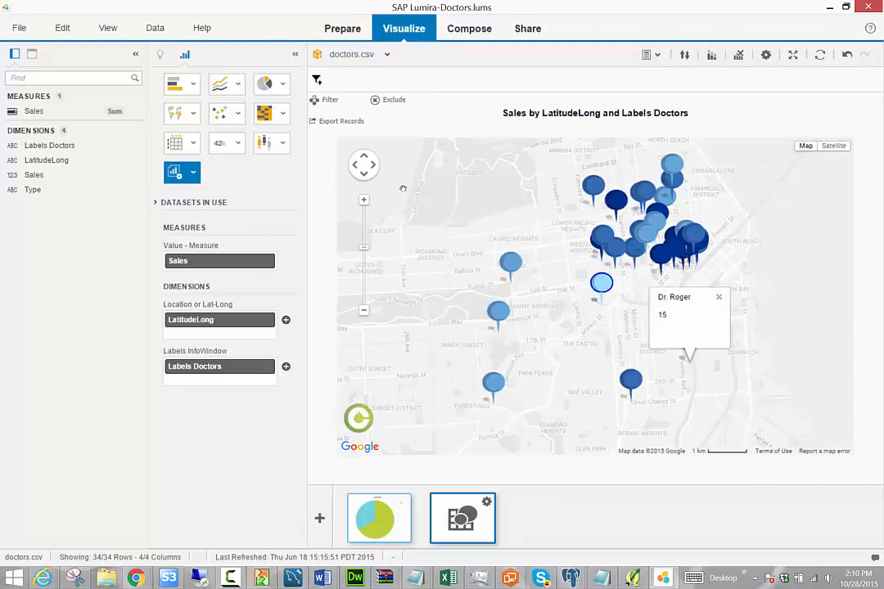
pyautogui.click(601, 282)
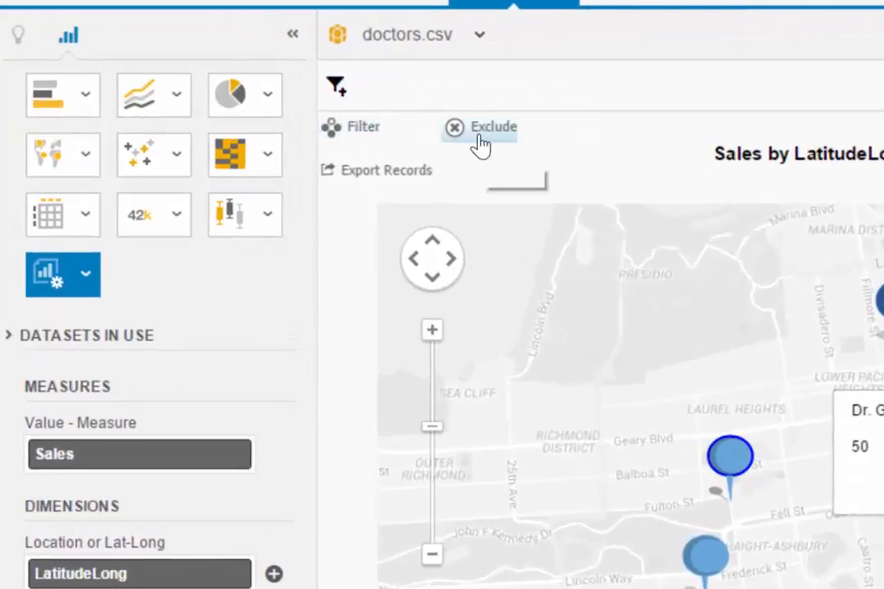
pyautogui.click(702, 555)
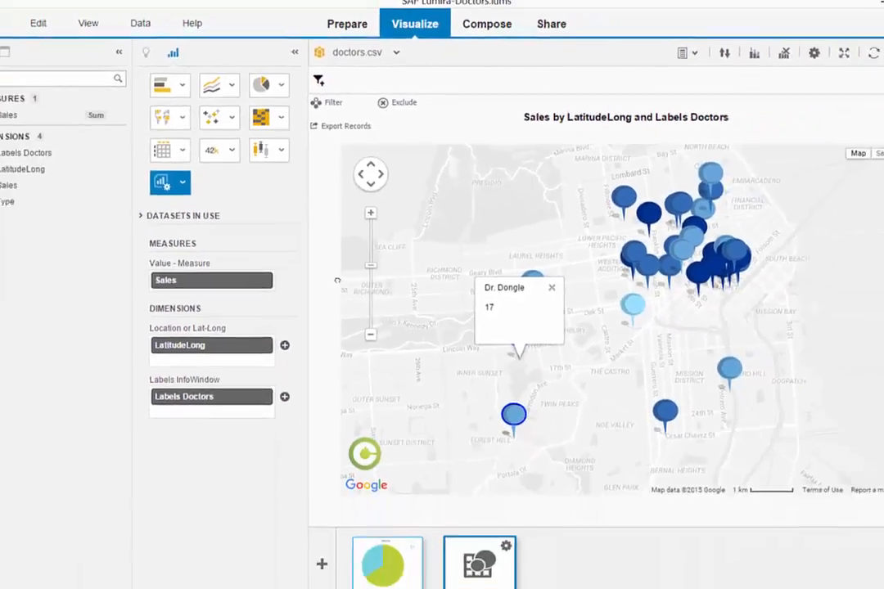
pyautogui.click(493, 383)
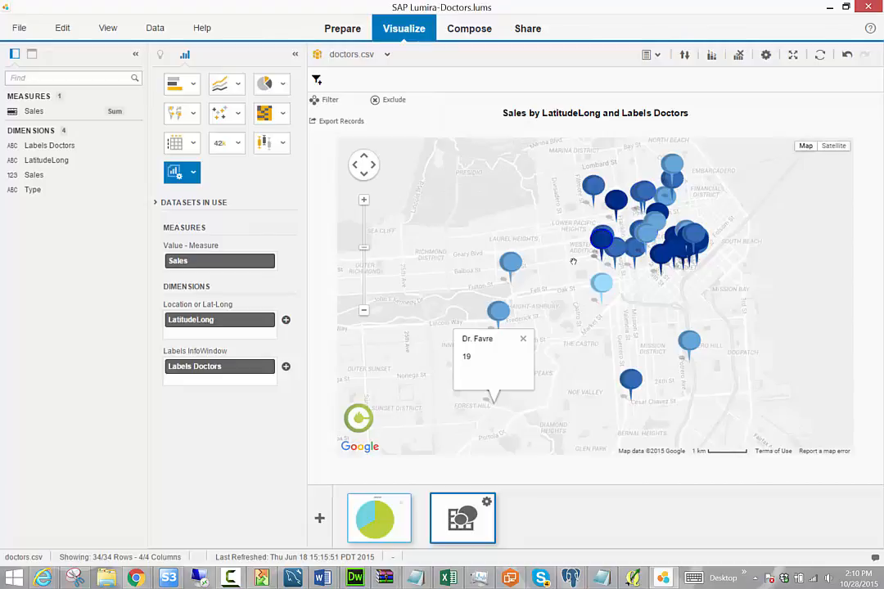
# Add the Sales by LatitudeLong and Labels Doctors map to the story page and filter the story preview to the Private type.
pyautogui.click(467, 29)
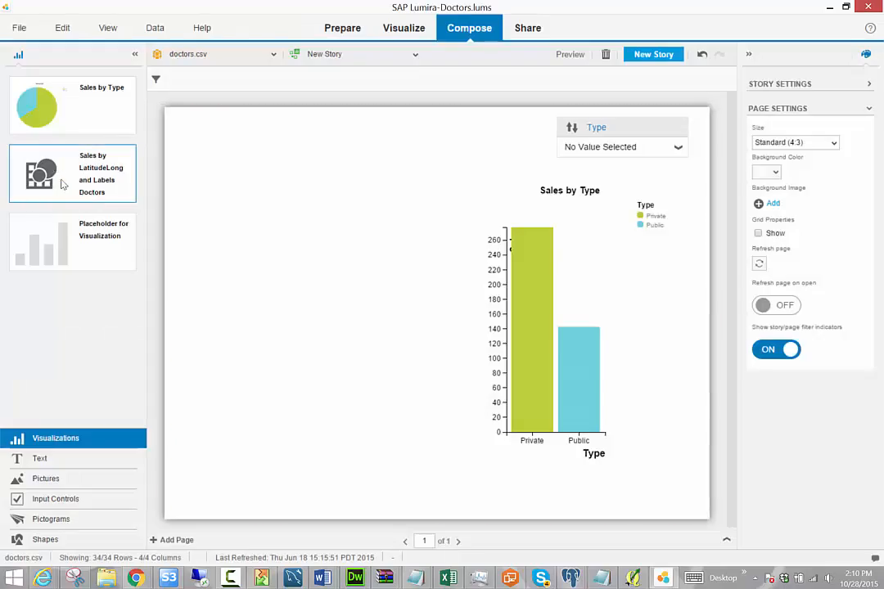
pyautogui.moveTo(49, 180); pyautogui.dragTo(246, 221)
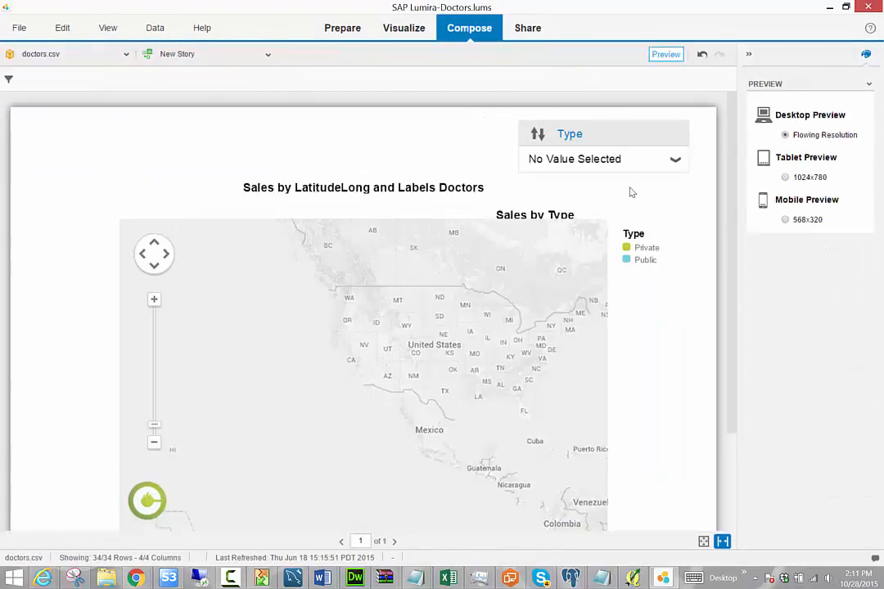
pyautogui.click(675, 160)
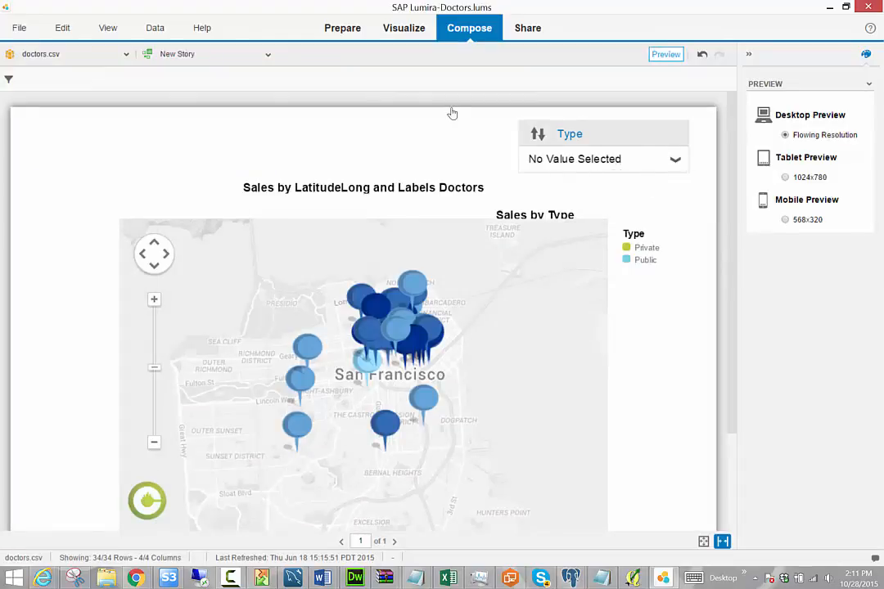
pyautogui.click(536, 177)
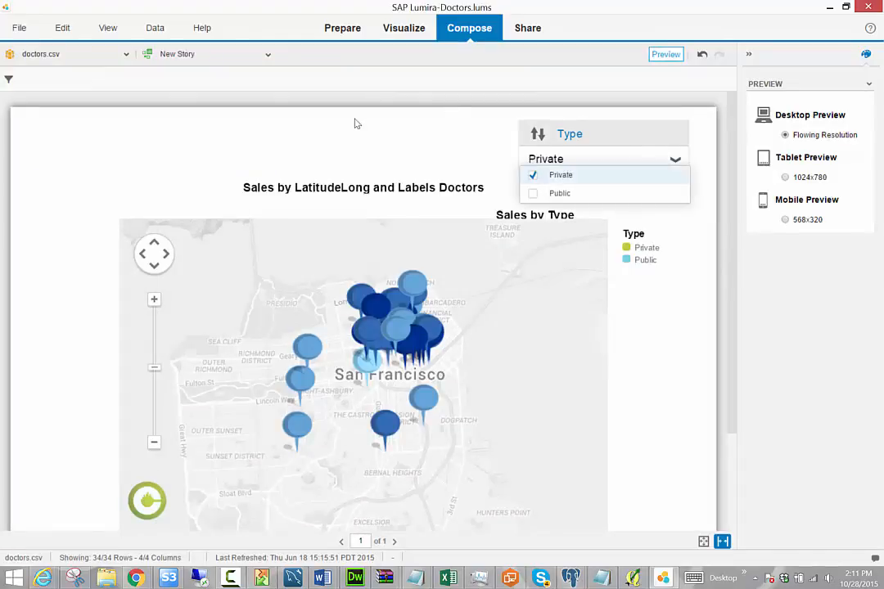